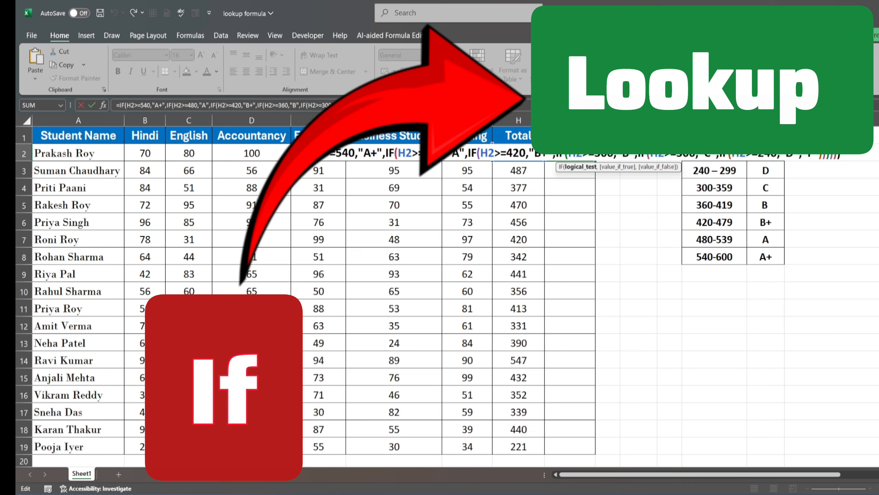
Step: Close the Grade formula in I2, then examine the columns from Student Name to Costing and the grade criteria table
key("Return")
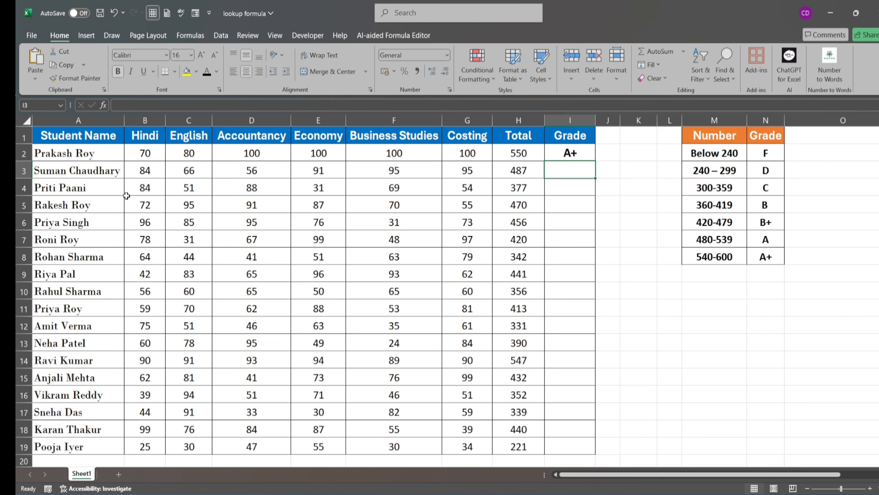
left_click(93, 120)
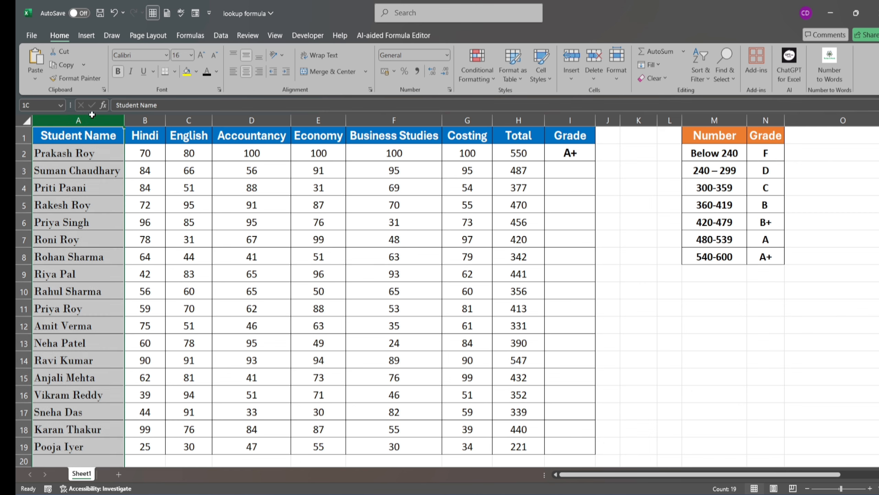
left_click(144, 120)
left_click(172, 120)
left_click(236, 119)
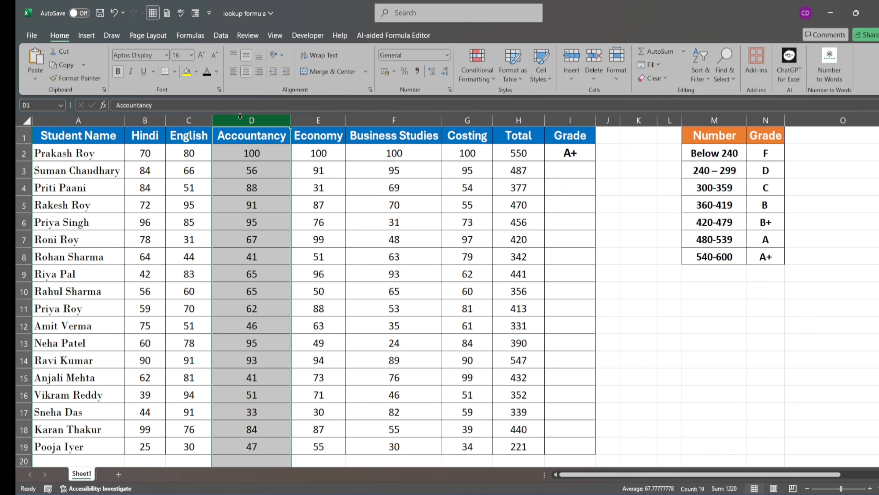
left_click(309, 120)
left_click(404, 115)
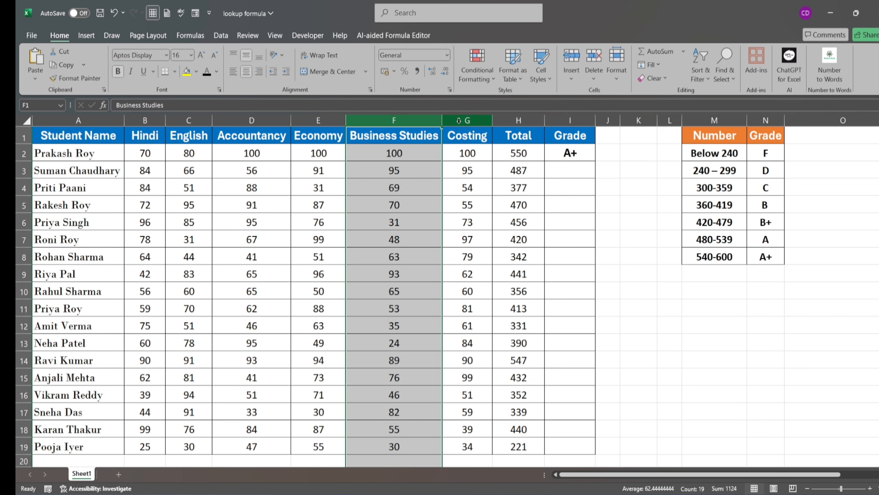
left_click(463, 120)
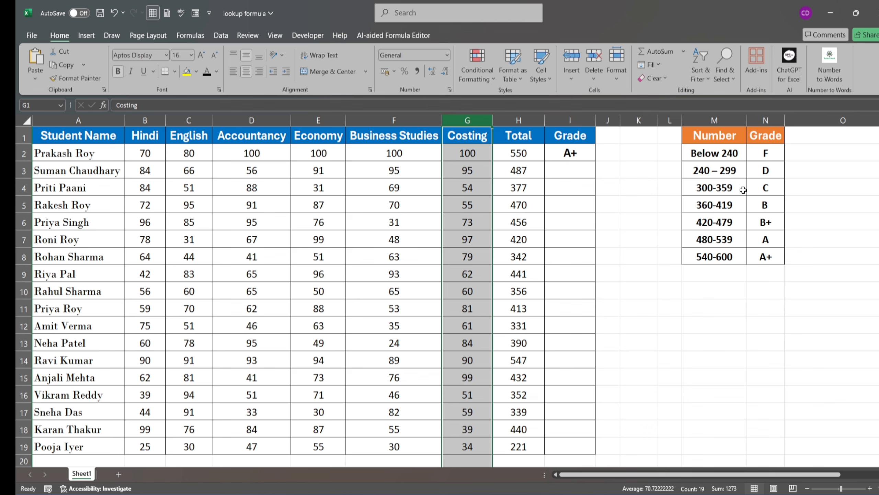
left_click(777, 256)
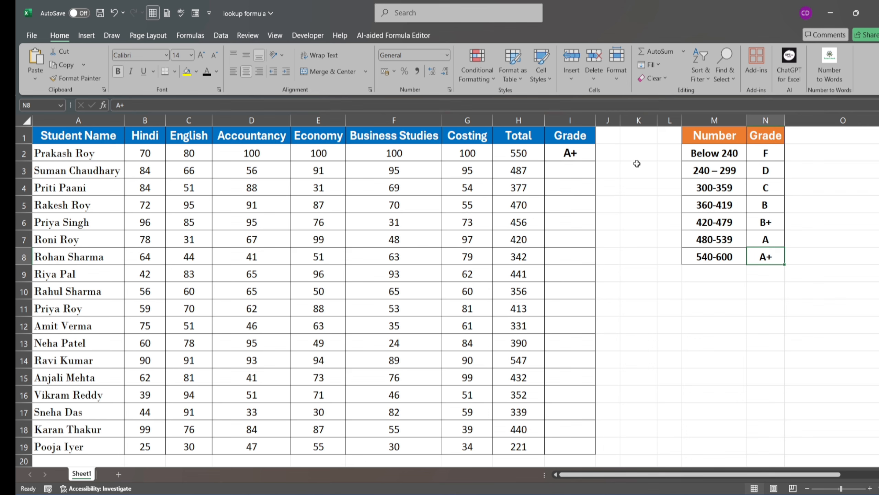
Step: Open the nested IF formula in the first student's Grade cell, I2, for inspection and close it unchanged
left_click(584, 156)
double_click(584, 156)
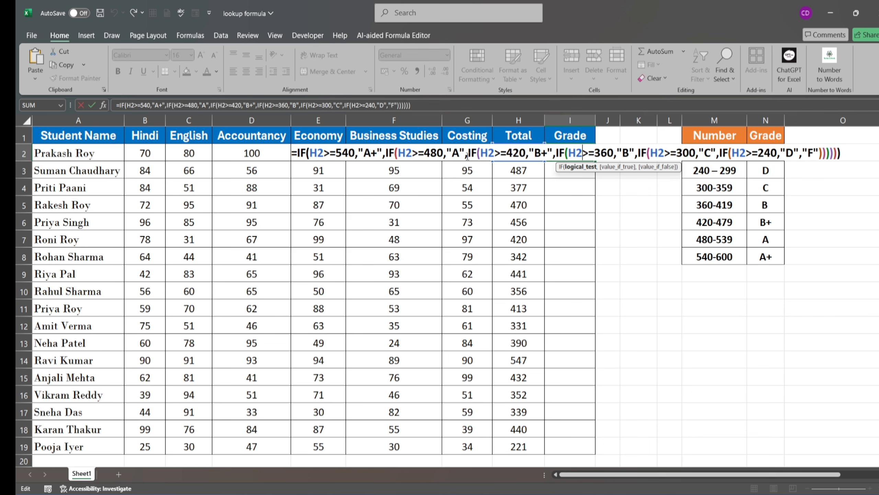
key("Return")
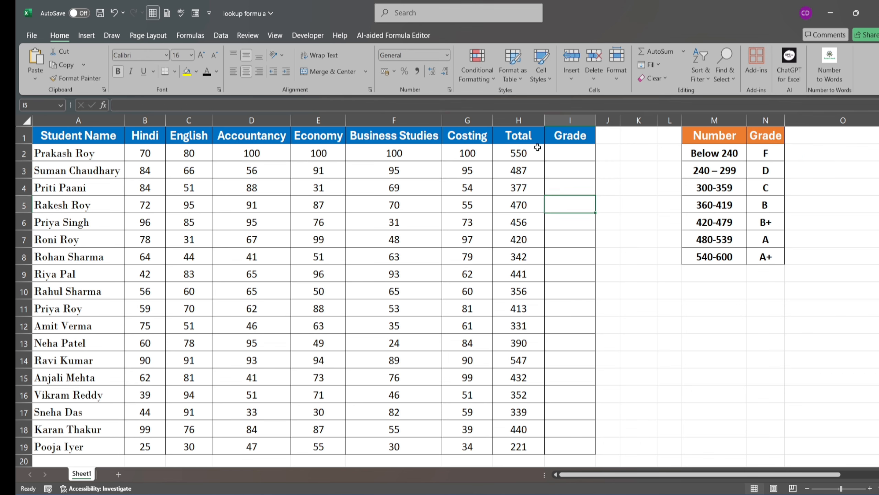
Step: Inspect the SUM formula in the first student's Total cell, H2
left_click(536, 154)
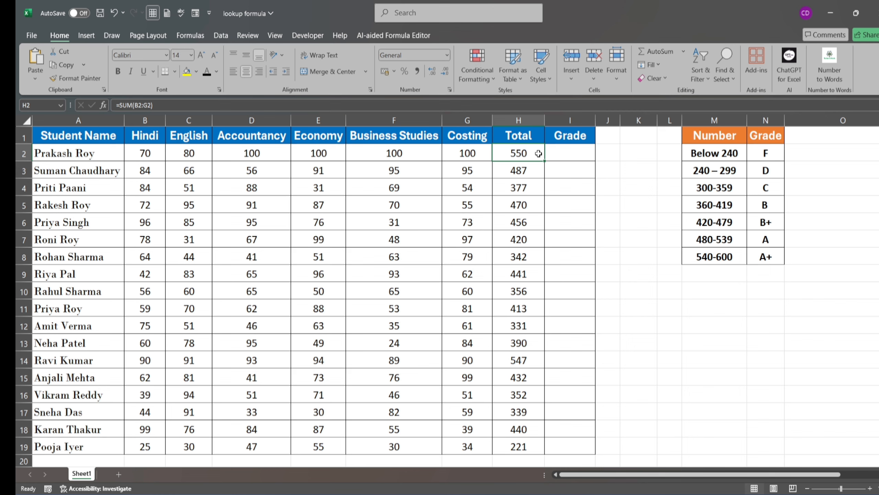
double_click(538, 154)
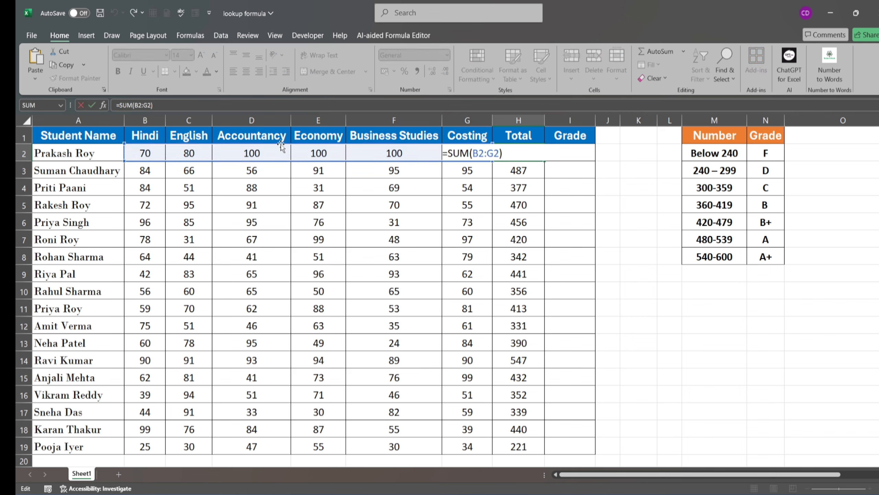
key("Return")
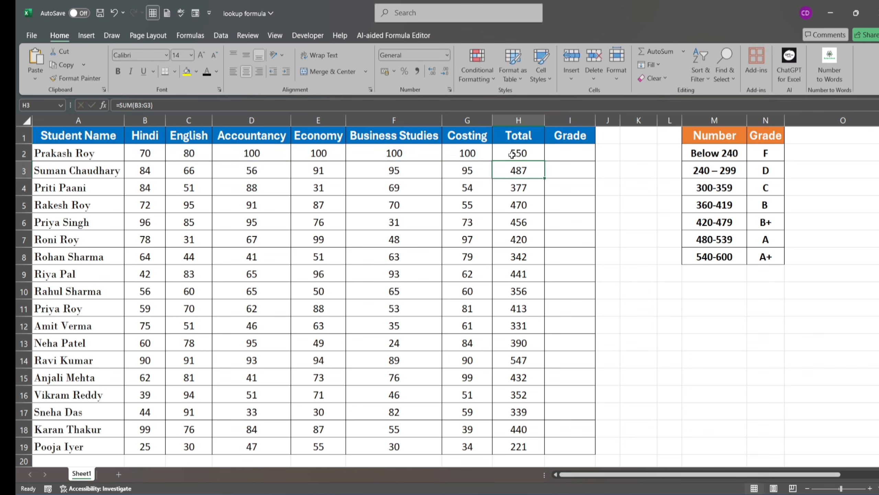
Step: Clear all the Total formulas in H2:H19
left_click(512, 155)
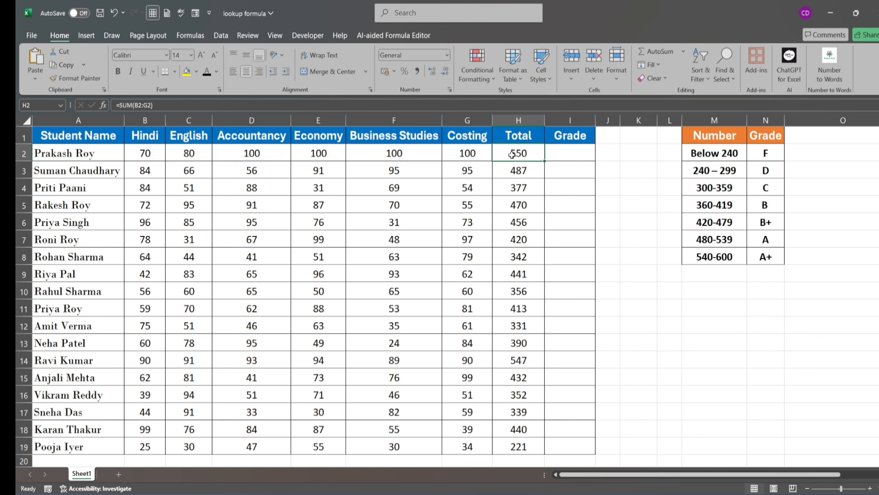
key("ctrl+shift+Down")
key("Delete")
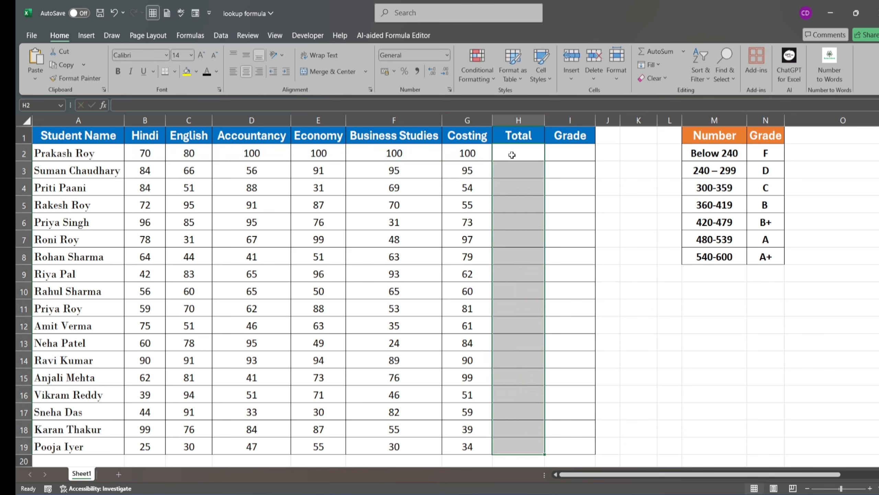
Step: AutoSum the first student's marks in H2 with =SUM(B2:G2) and fill the formula down to H19
left_click(511, 154)
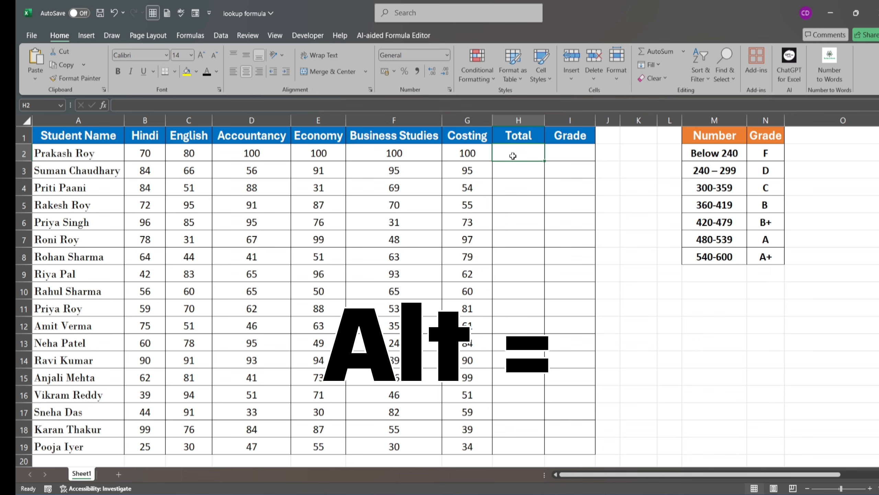
key("alt+equal")
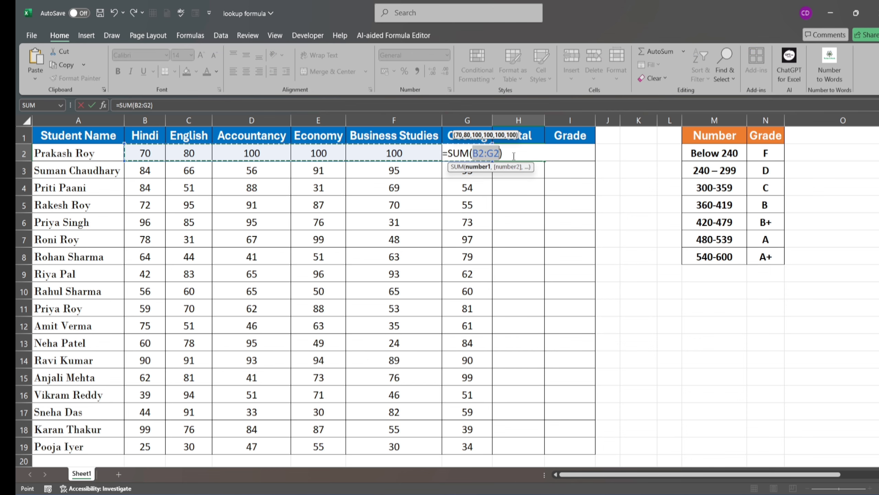
key("Return")
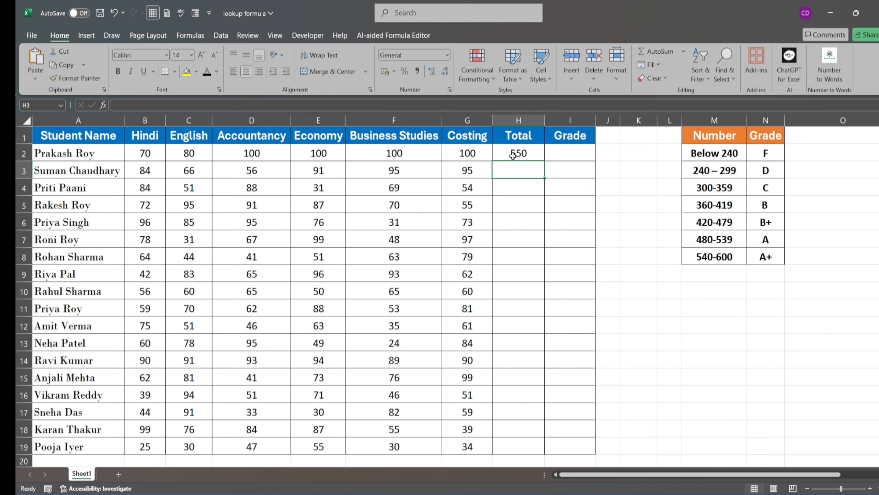
left_click(535, 156)
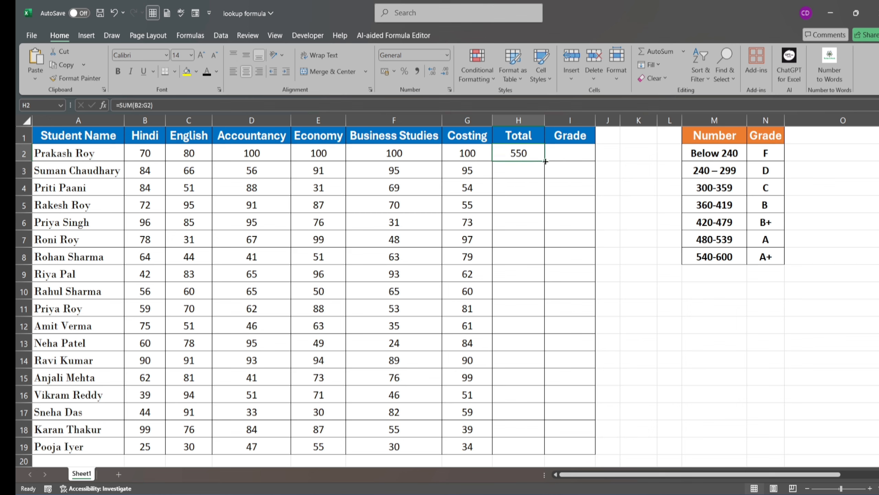
double_click(545, 161)
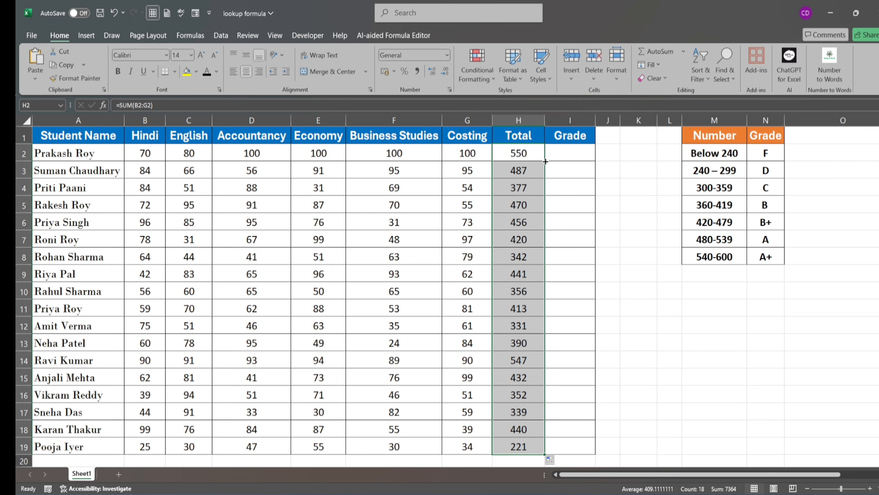
Step: Narrow the empty column O between the two Number and Grade tables
left_click(559, 156)
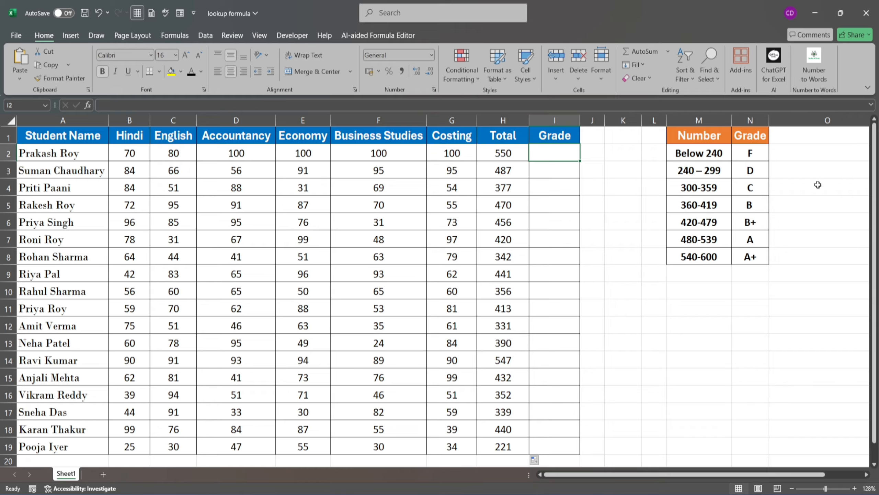
scroll(817, 185, "right", 3)
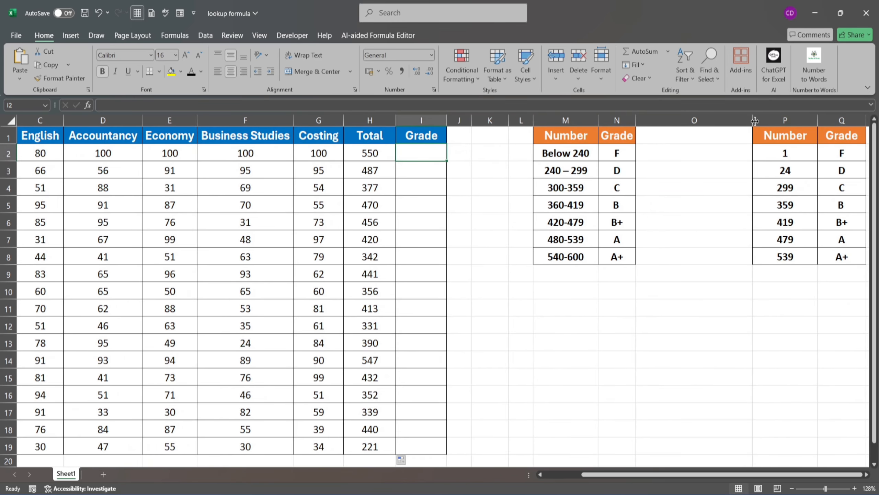
left_click_drag(753, 120, 660, 116)
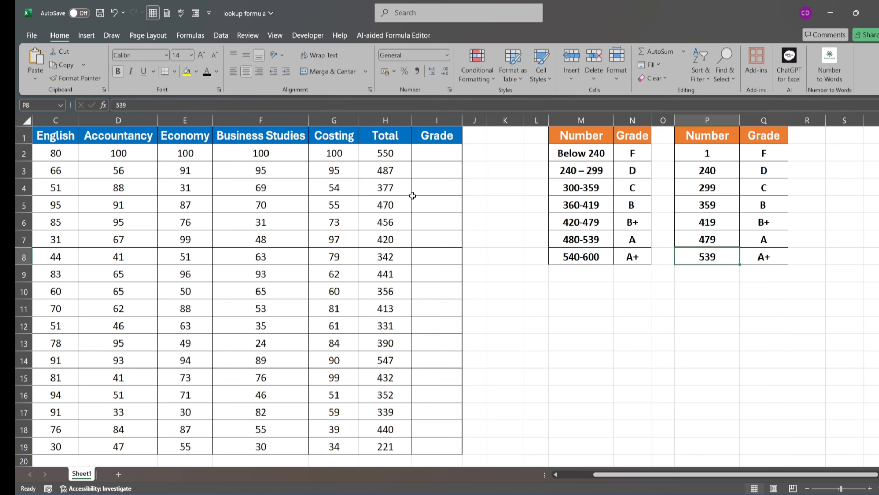
Step: Enter =LOOKUP(H2,P2:Q8) in the first student's Grade cell, I2
left_click(441, 158)
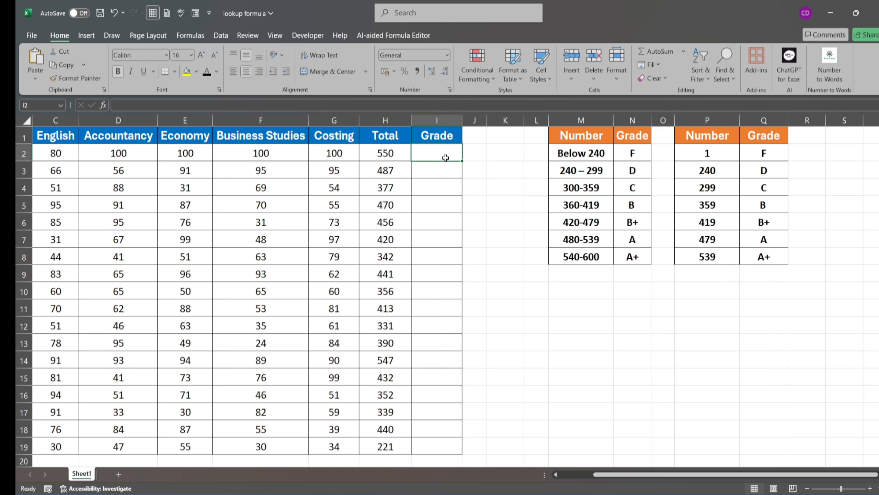
type("=")
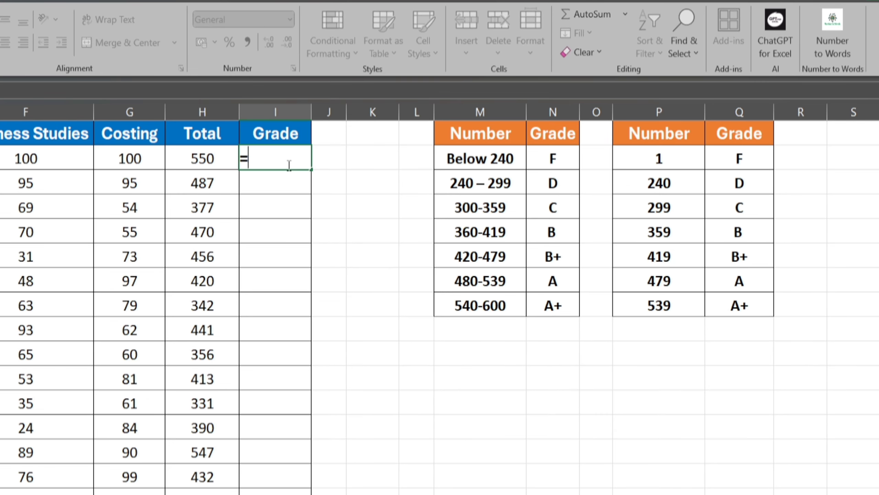
type("loo")
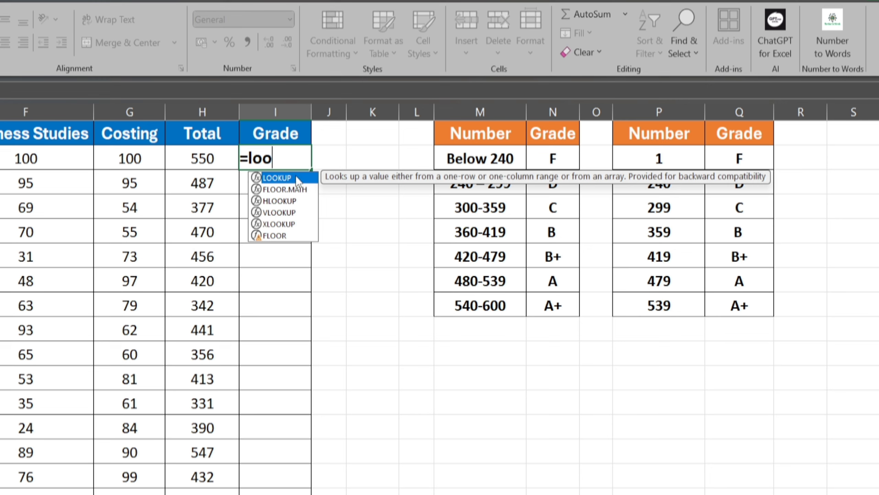
double_click(296, 177)
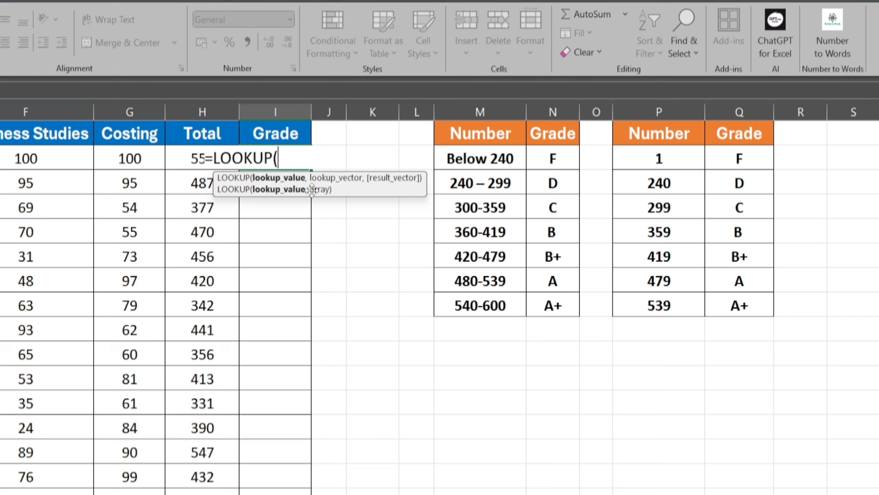
left_click_drag(340, 186, 352, 225)
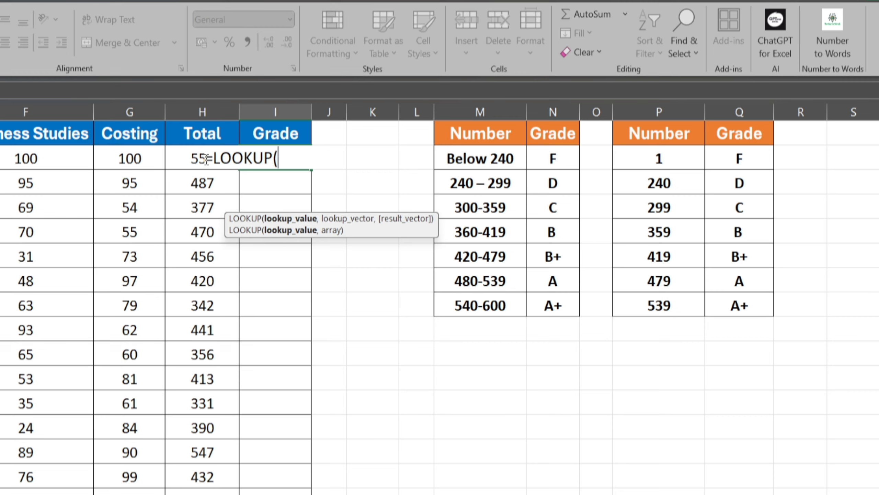
left_click(190, 160)
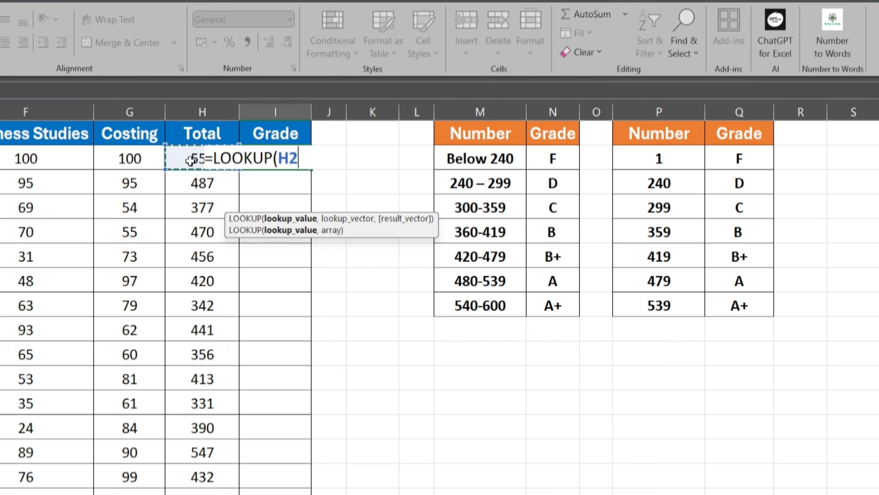
type(",")
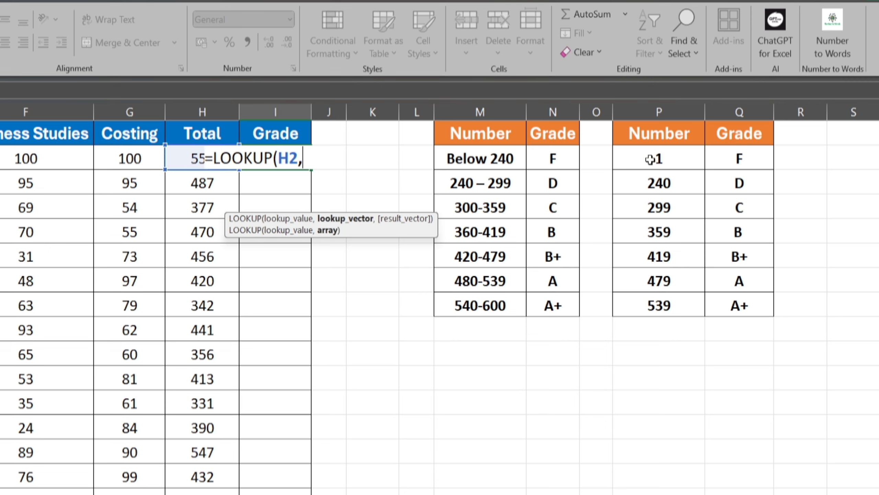
left_click_drag(651, 159, 768, 299)
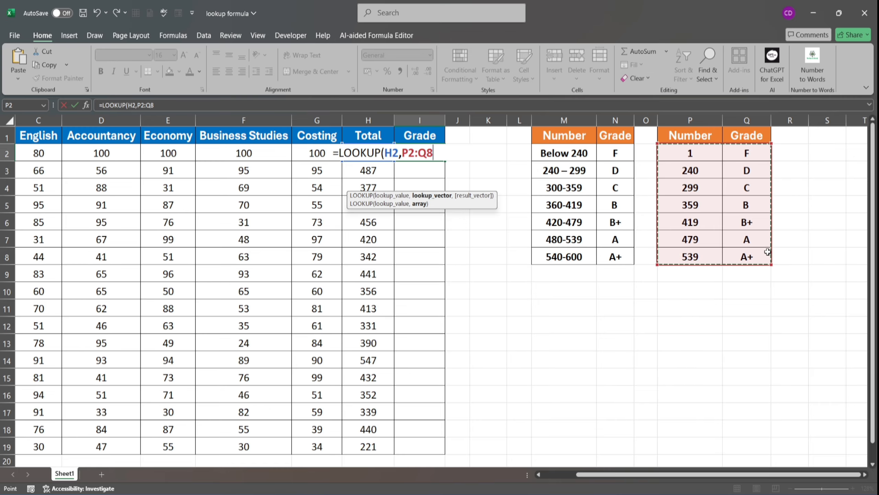
type(")")
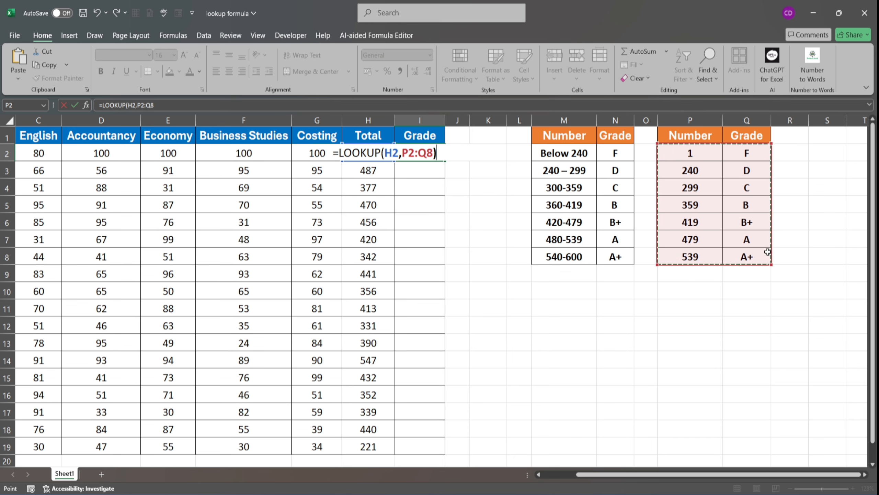
key("Return")
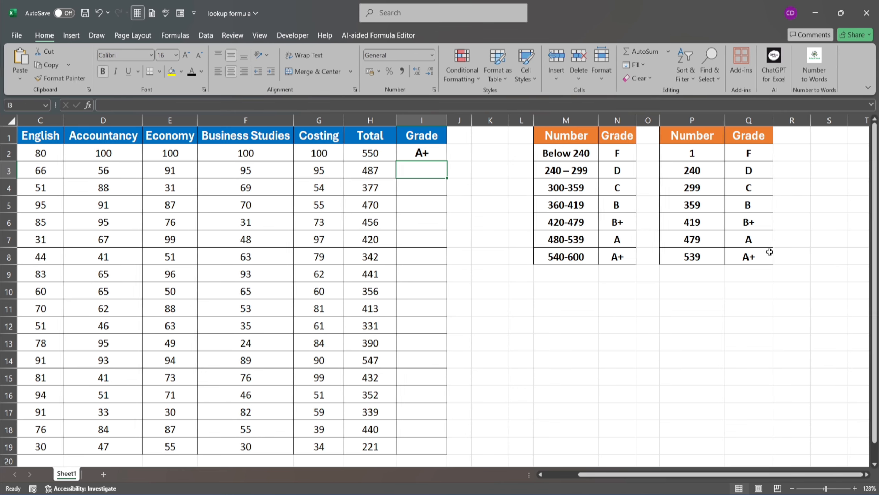
Step: Select the LOOKUP formula cell I2 in the Grade column
scroll(492, 258, "down", 1)
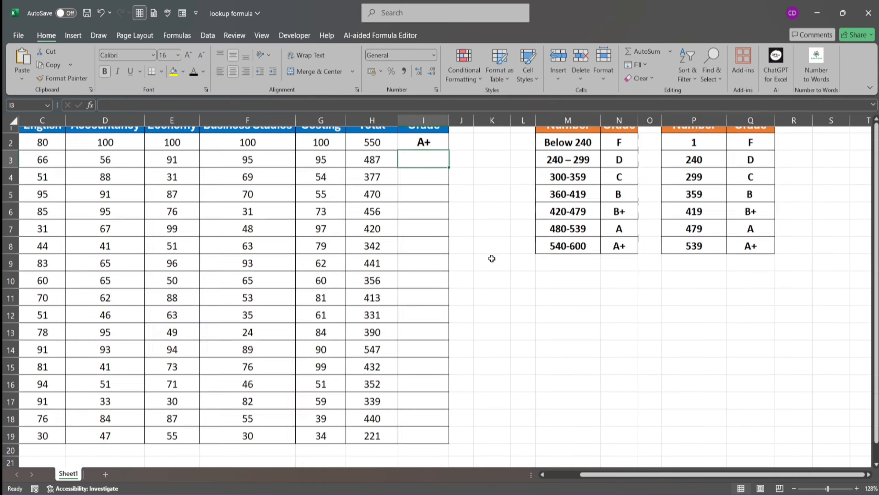
scroll(492, 259, "down", 1)
left_click(436, 141)
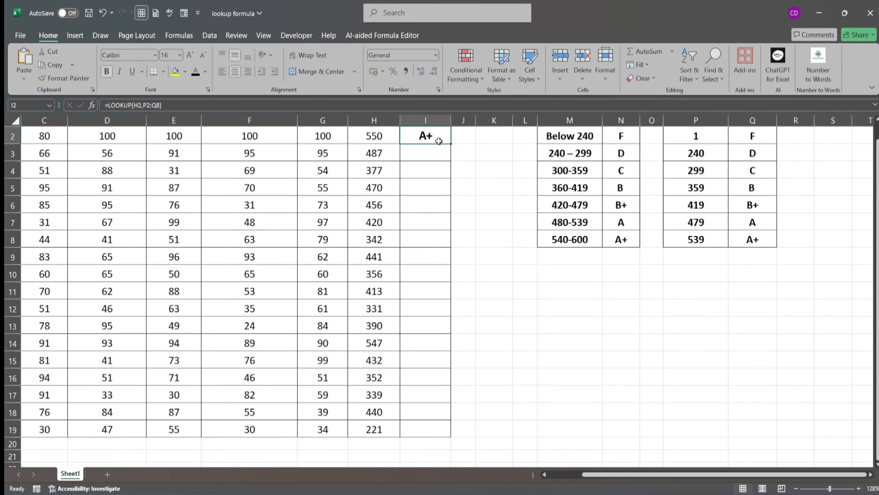